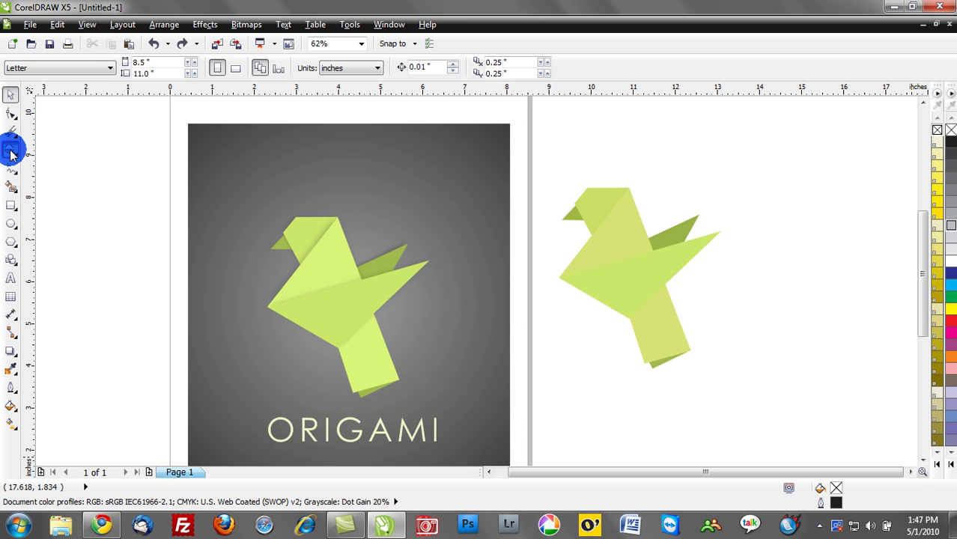
# Zoom in on the shadowed bird, then closer on its body, to about 134%.
pyautogui.click(11, 152)
pyautogui.moveTo(240, 193); pyautogui.dragTo(459, 446)
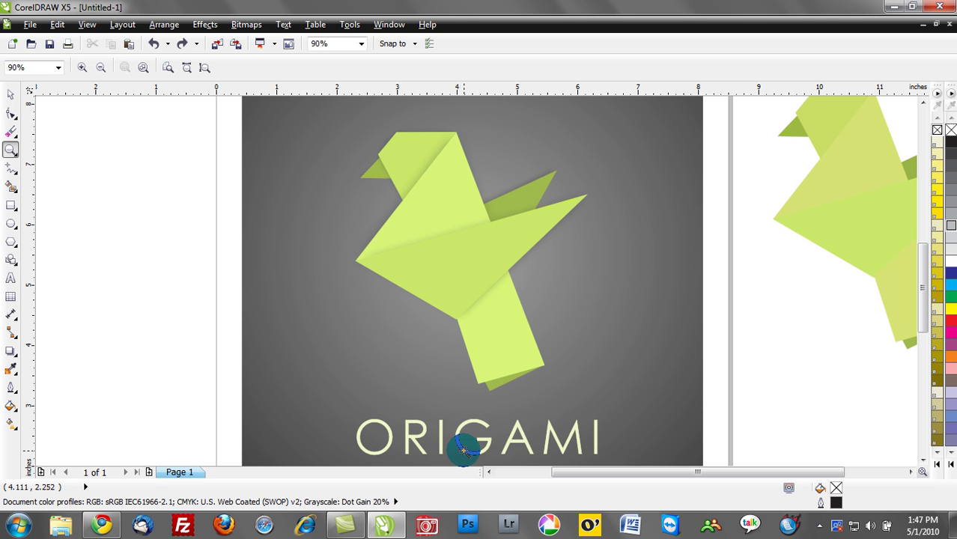
pyautogui.moveTo(355, 126); pyautogui.dragTo(561, 373)
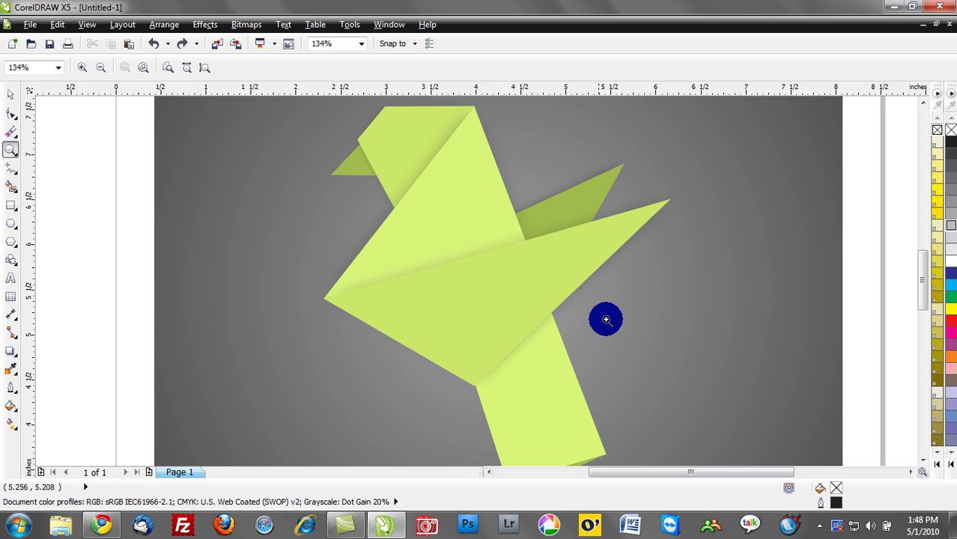
# Zoom out to both birds and zoom onto the plain right-hand bird in wireframe view.
pyautogui.rightClick(609, 322)
pyautogui.rightClick(712, 234)
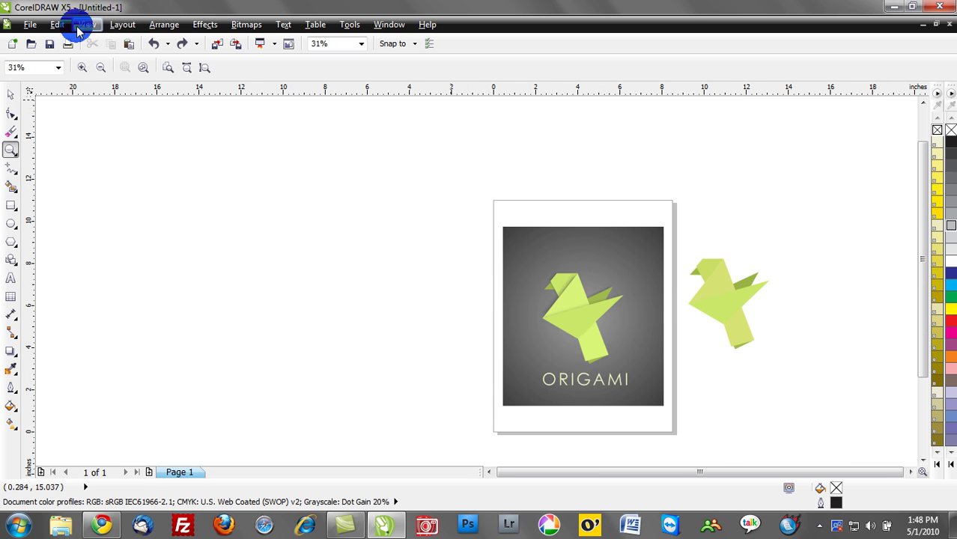
pyautogui.hotkey('shift', 'F9')
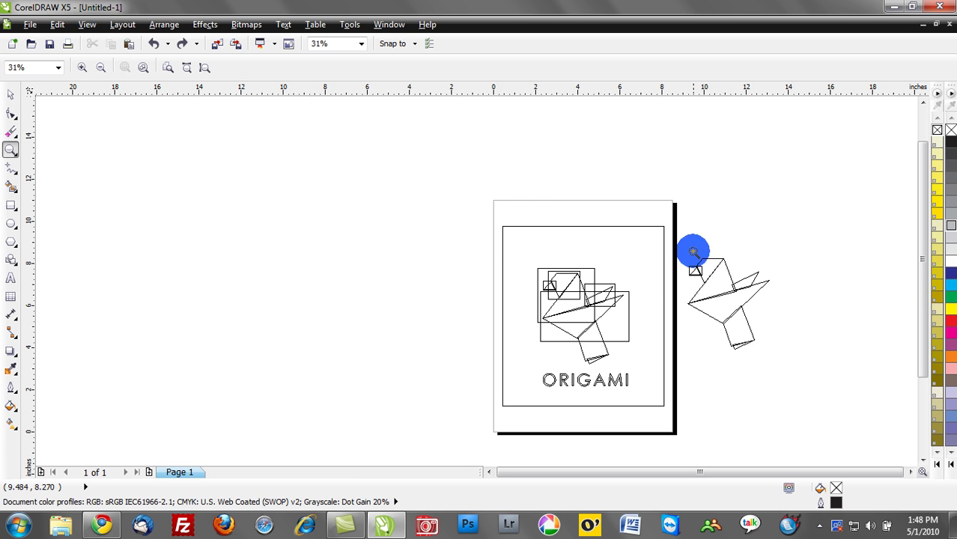
pyautogui.moveTo(693, 249); pyautogui.dragTo(780, 352)
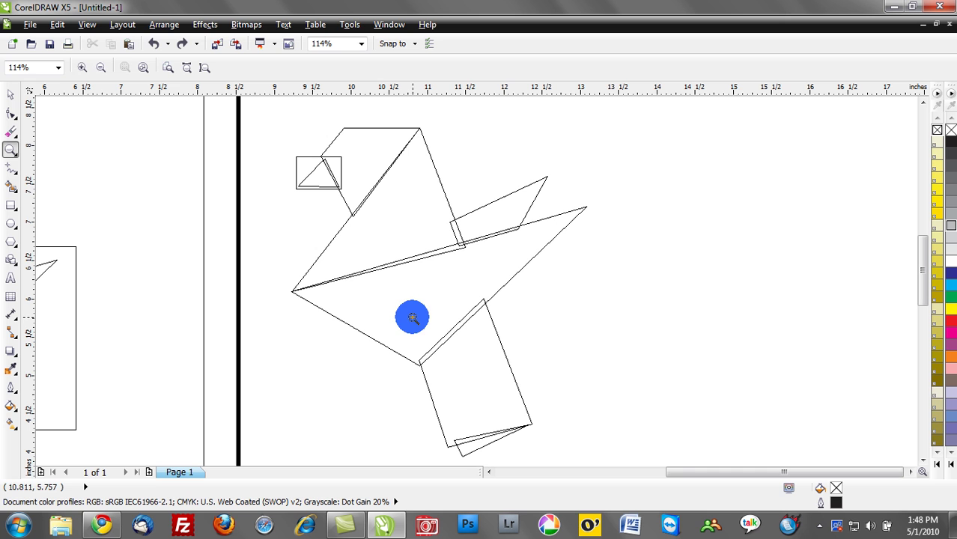
# Return the display to Normal full-colour view with the Pick tool active.
pyautogui.click(87, 23)
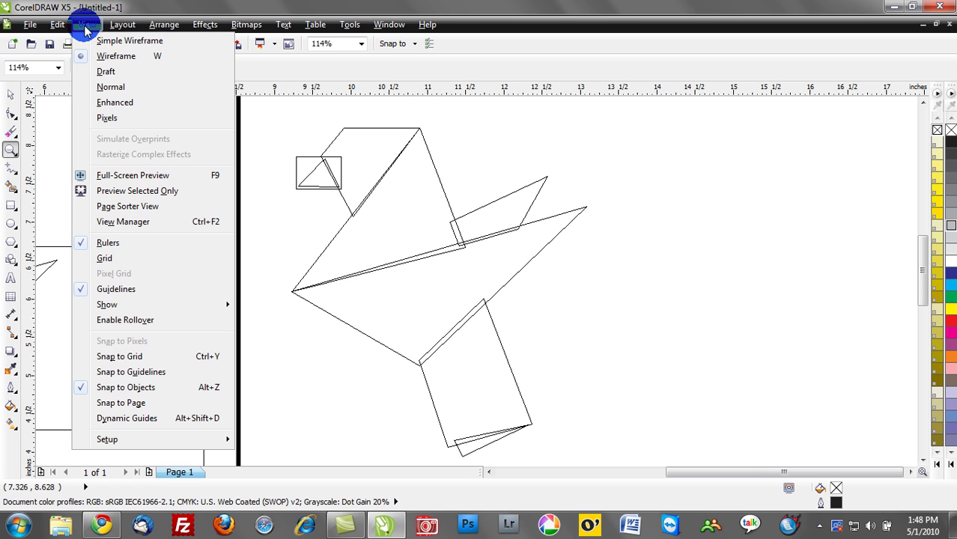
pyautogui.click(111, 86)
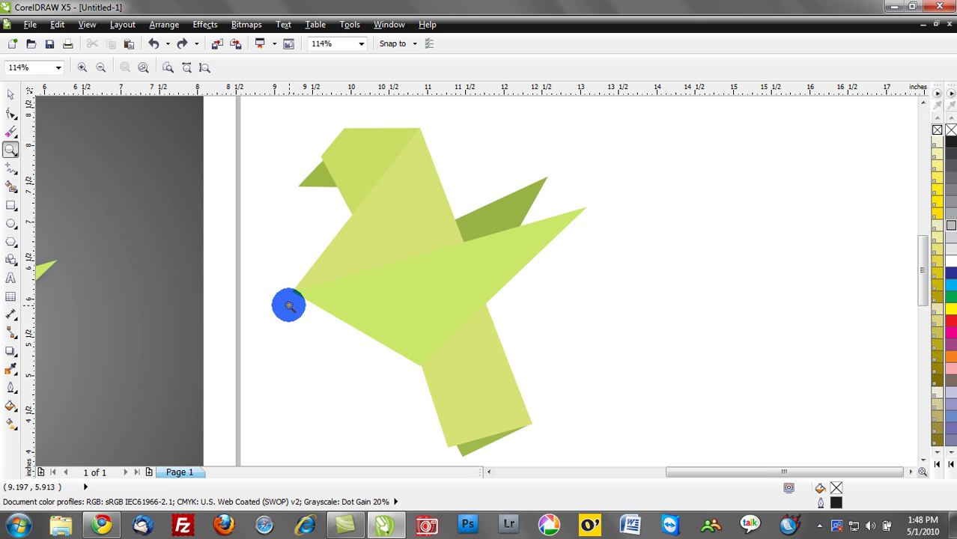
pyautogui.click(10, 94)
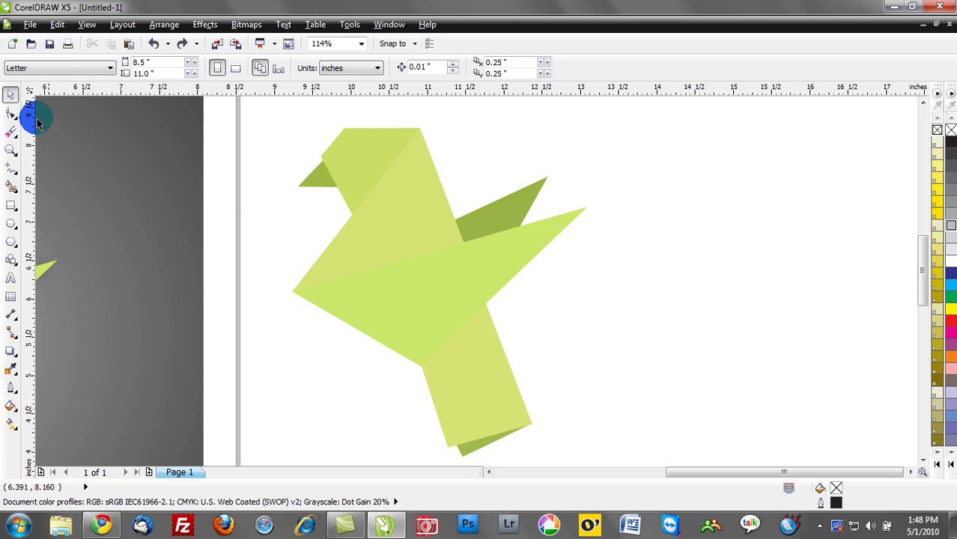
# Switch from the Blend tool to the Drop Shadow tool in the interactive effects flyout.
pyautogui.click(11, 350)
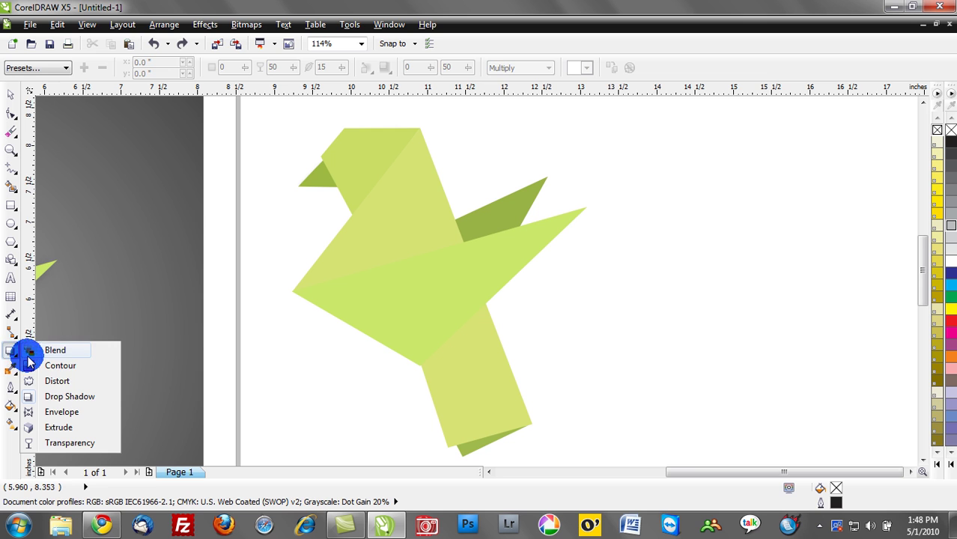
pyautogui.click(29, 352)
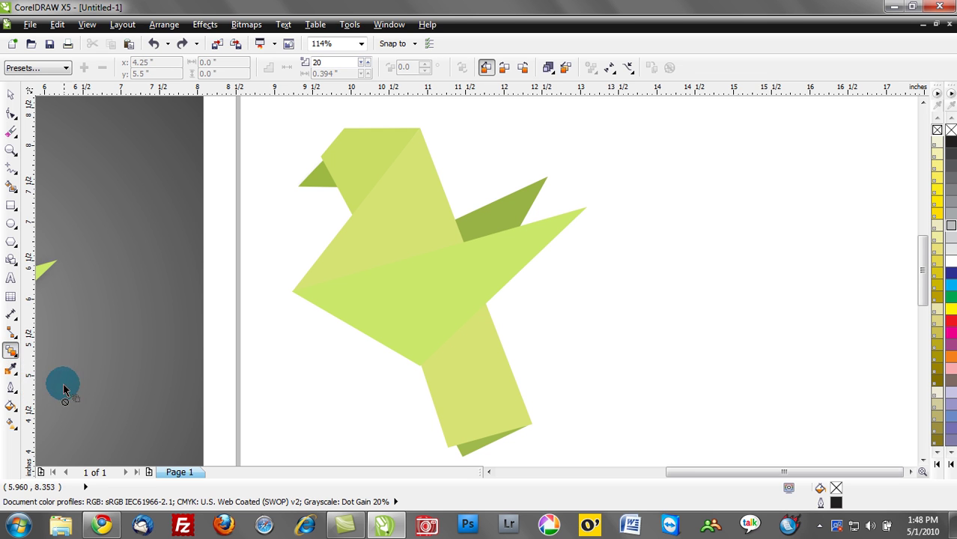
pyautogui.click(13, 358)
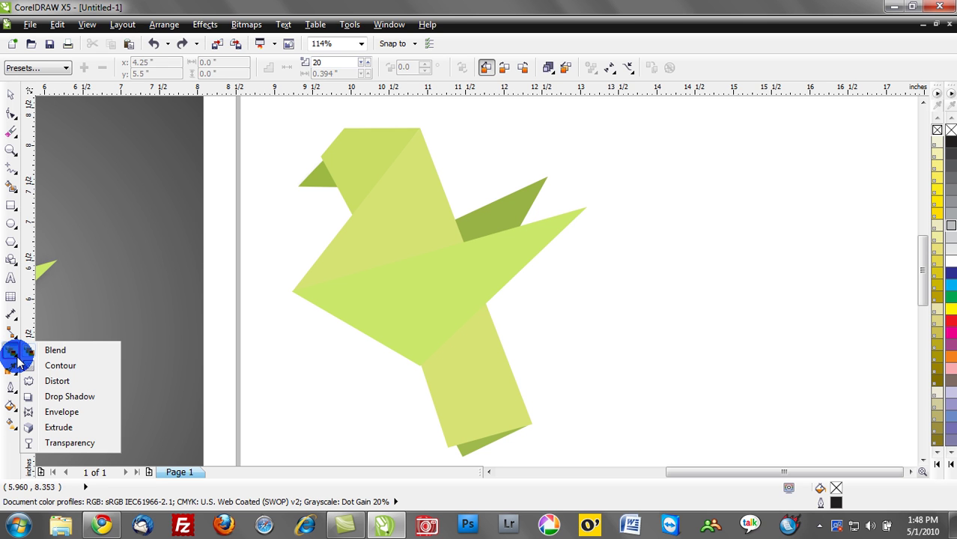
pyautogui.click(11, 368)
pyautogui.click(19, 355)
pyautogui.click(21, 358)
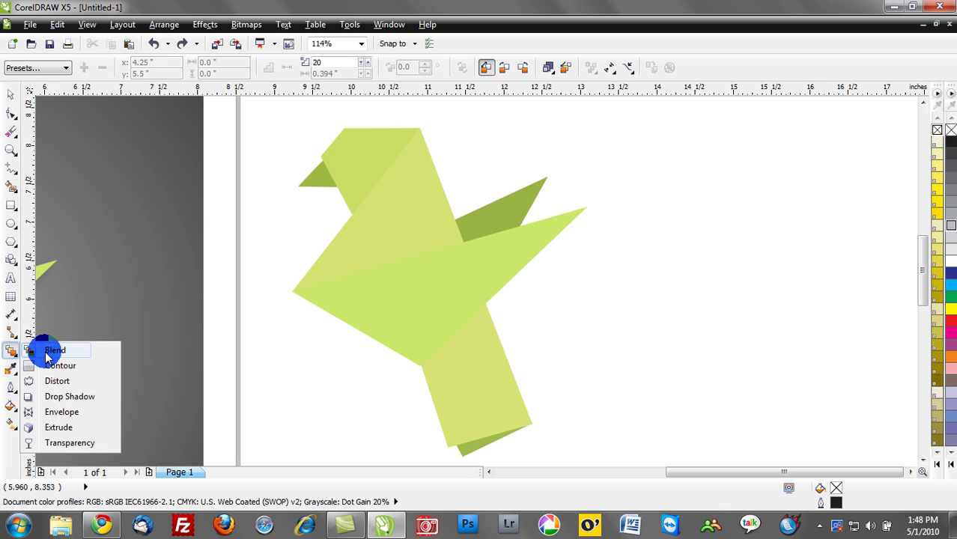
pyautogui.click(73, 403)
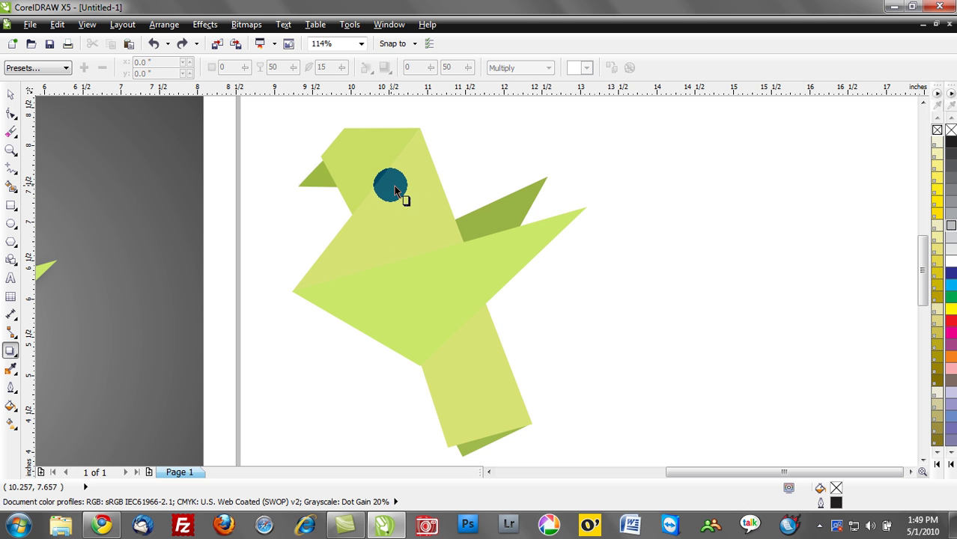
# Cast a shadow from the upper body fold toward the top left at opacity 50.
pyautogui.click(388, 184)
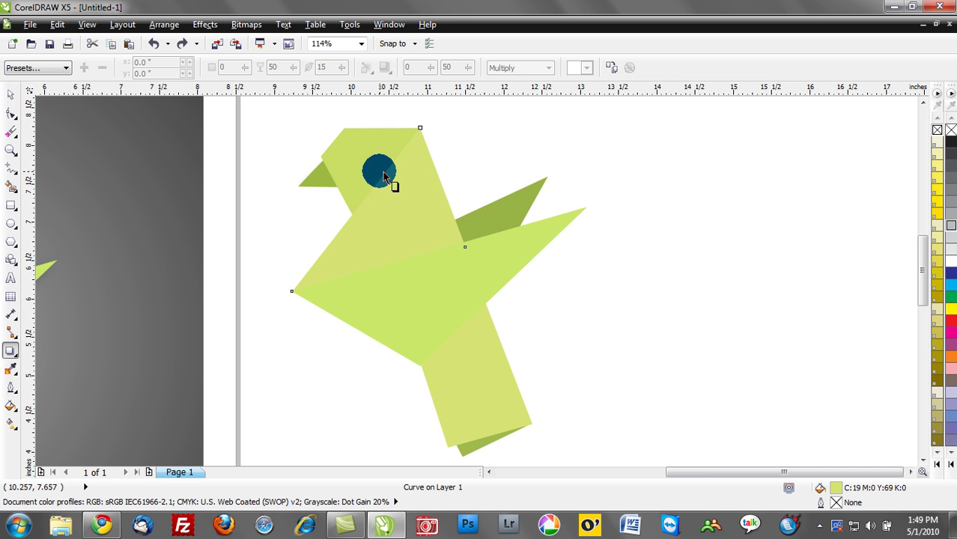
pyautogui.moveTo(371, 152); pyautogui.dragTo(290, 137)
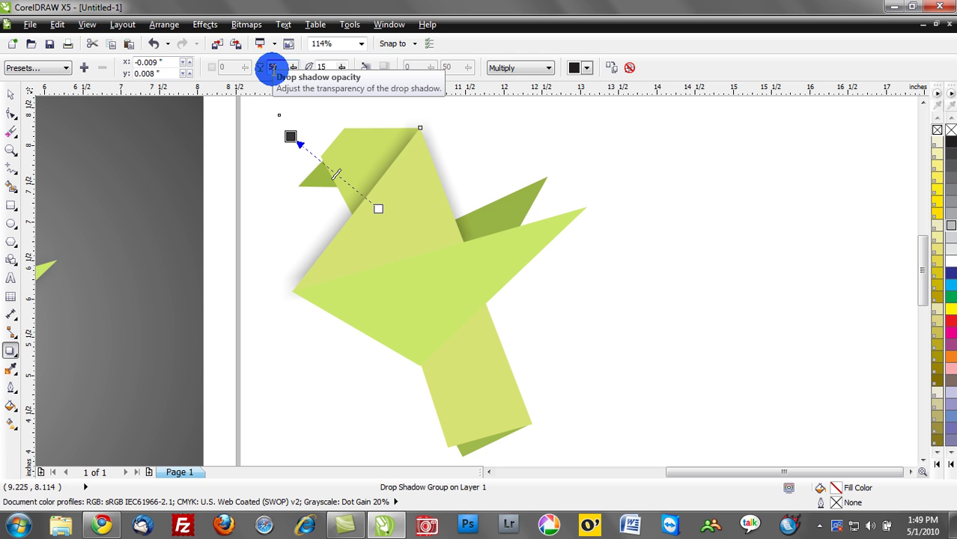
pyautogui.write('0')
pyautogui.press('Return')
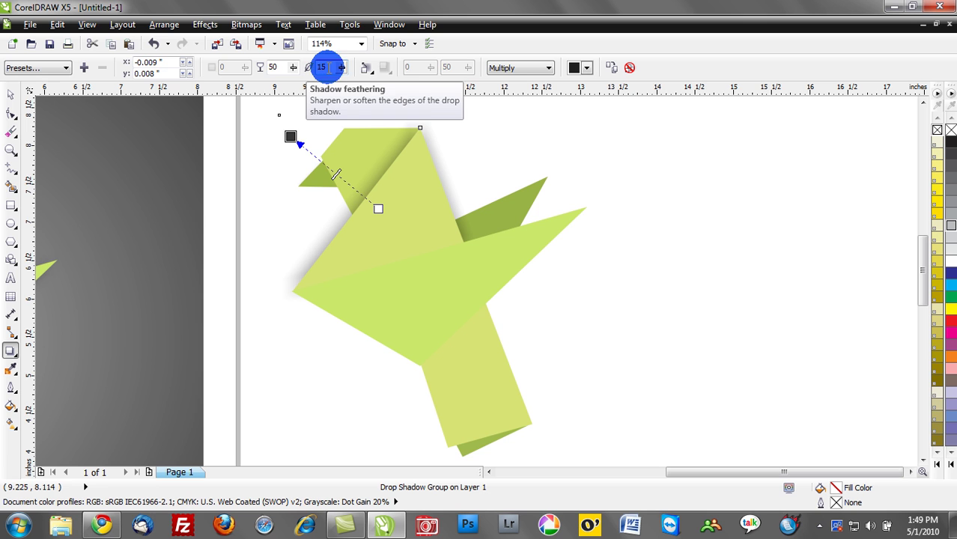
# Raise the fold shadow's opacity to 80 and its feathering to 80.
pyautogui.click(276, 67)
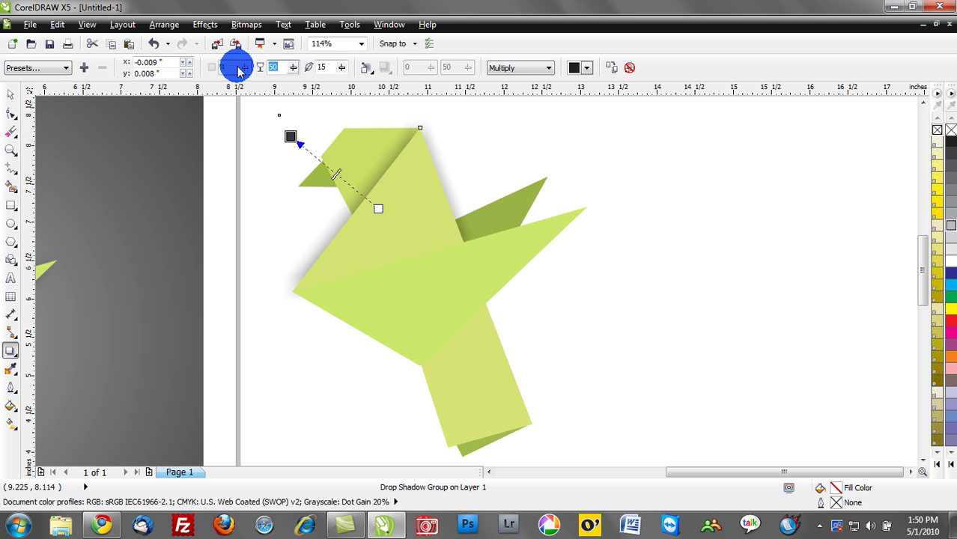
pyautogui.write('80')
pyautogui.press('Return')
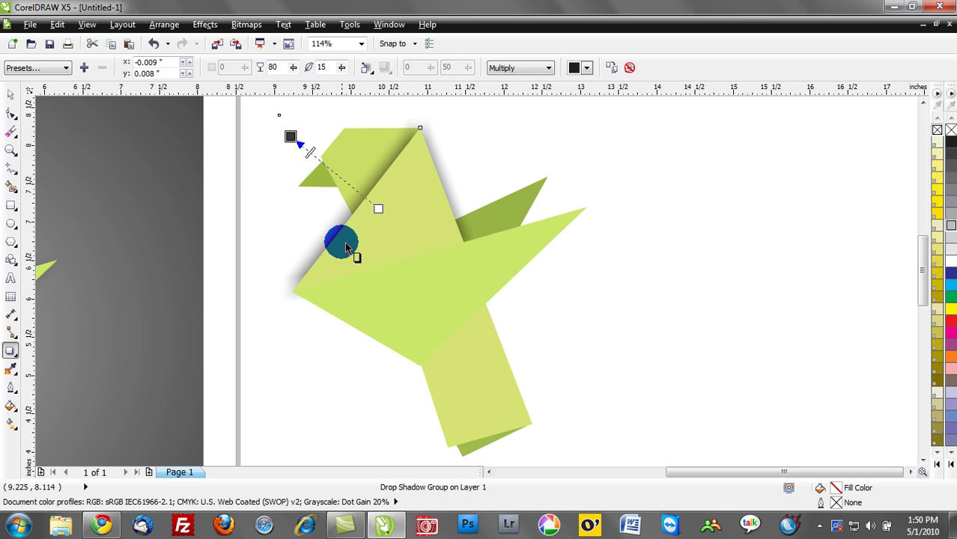
pyautogui.moveTo(342, 239); pyautogui.dragTo(315, 271)
pyautogui.scroll(3, 334, 251)
pyautogui.scroll(-2, 325, 246)
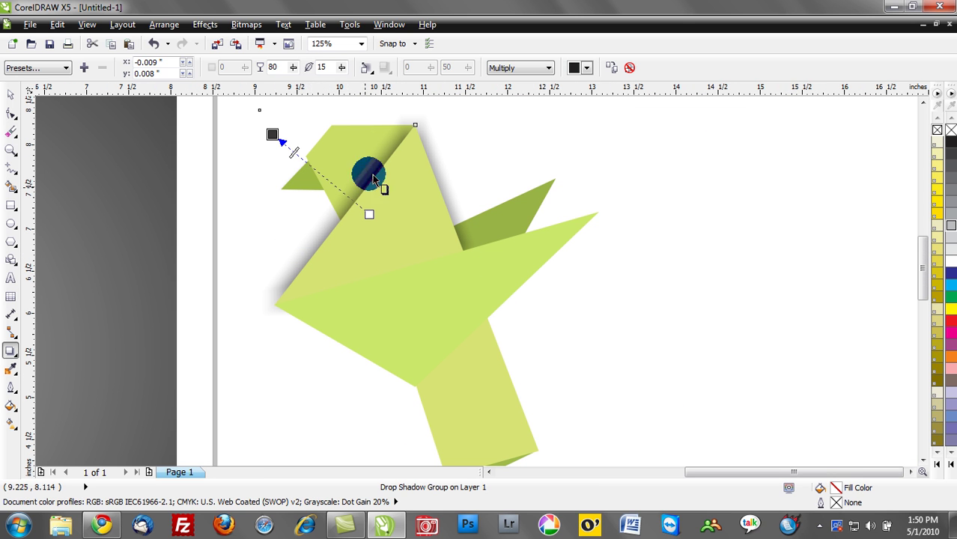
pyautogui.doubleClick(320, 67)
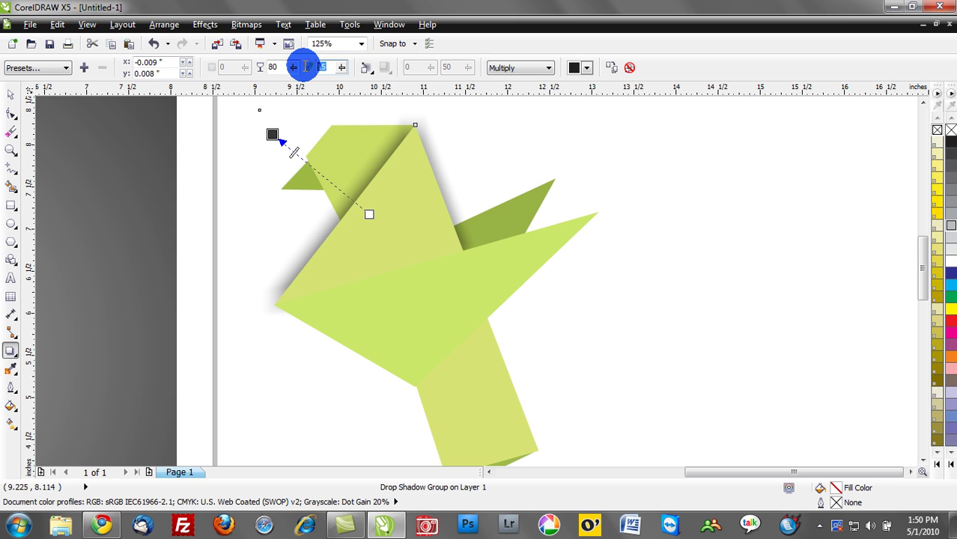
pyautogui.write('80')
pyautogui.press('Return')
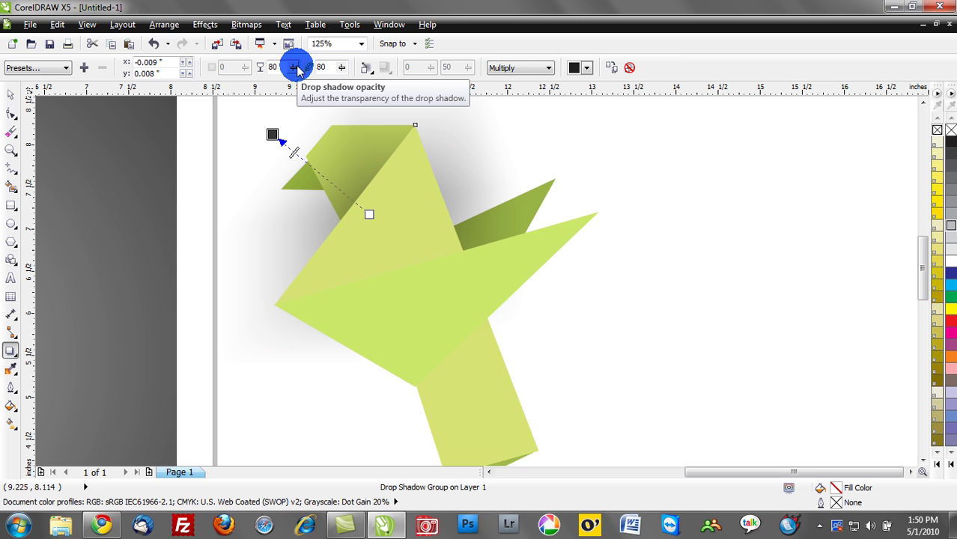
# Tighten the shadow's feathering to 5 and lower its opacity to 60.
pyautogui.doubleClick(322, 66)
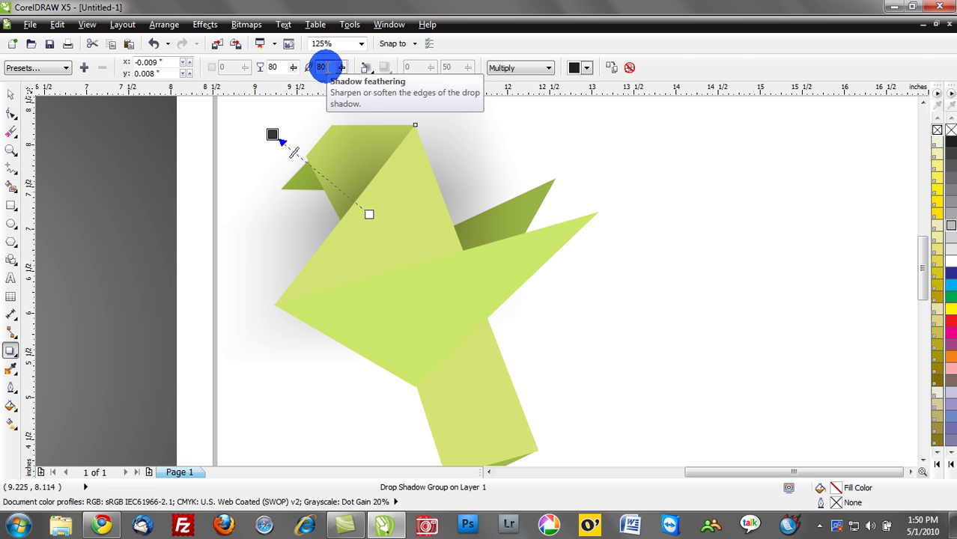
pyautogui.write('5')
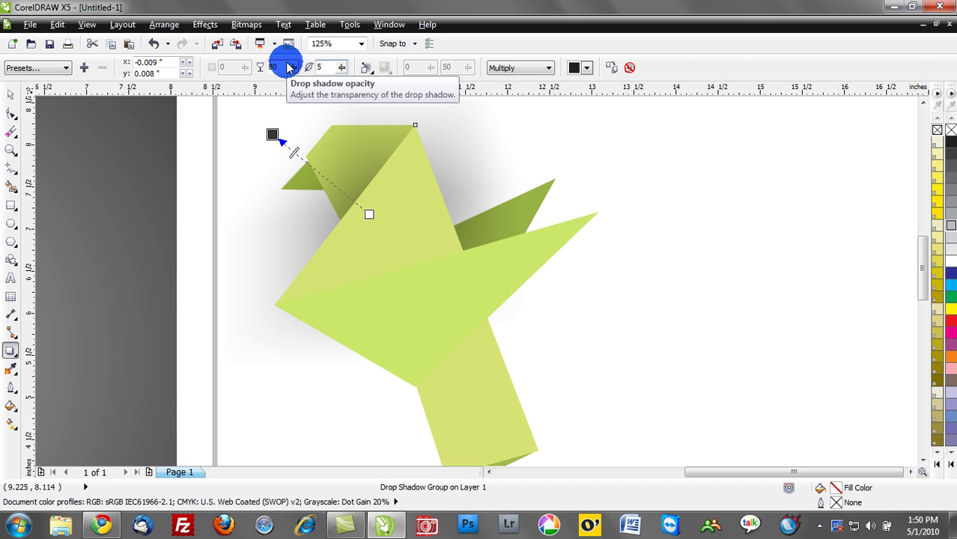
pyautogui.press('Return')
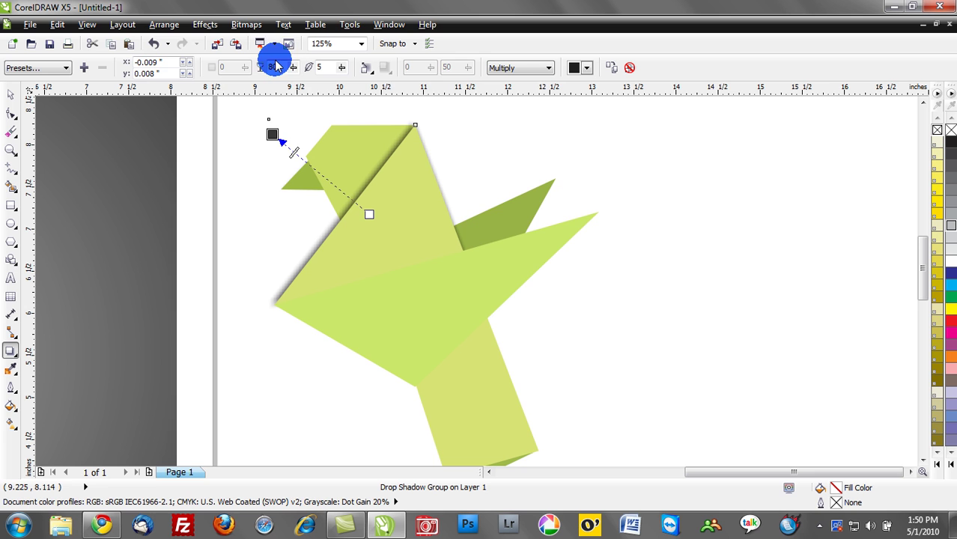
pyautogui.doubleClick(271, 68)
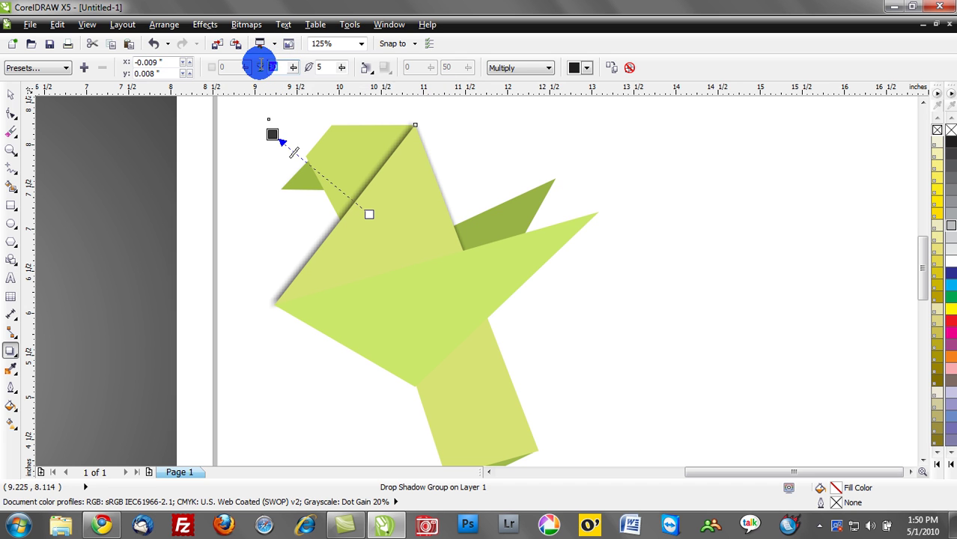
pyautogui.write('60')
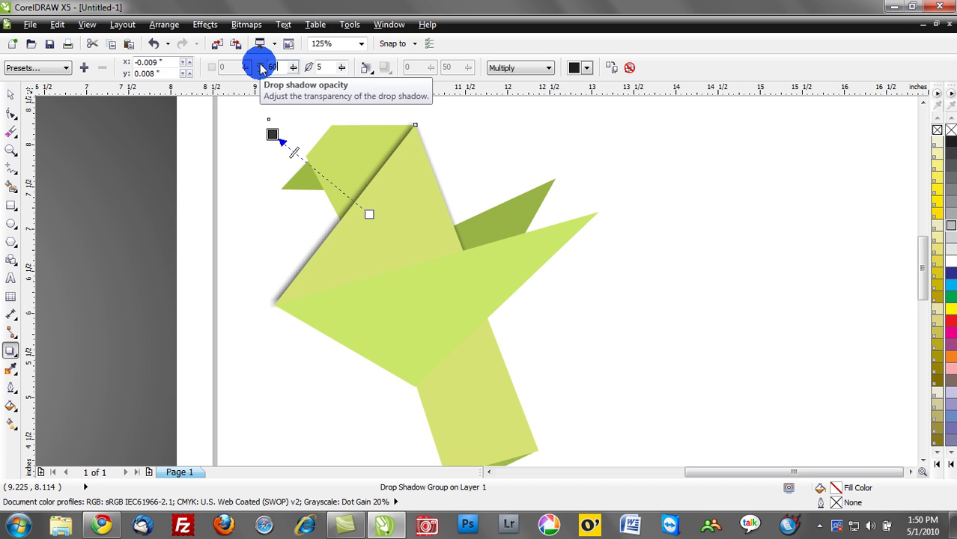
pyautogui.press('Return')
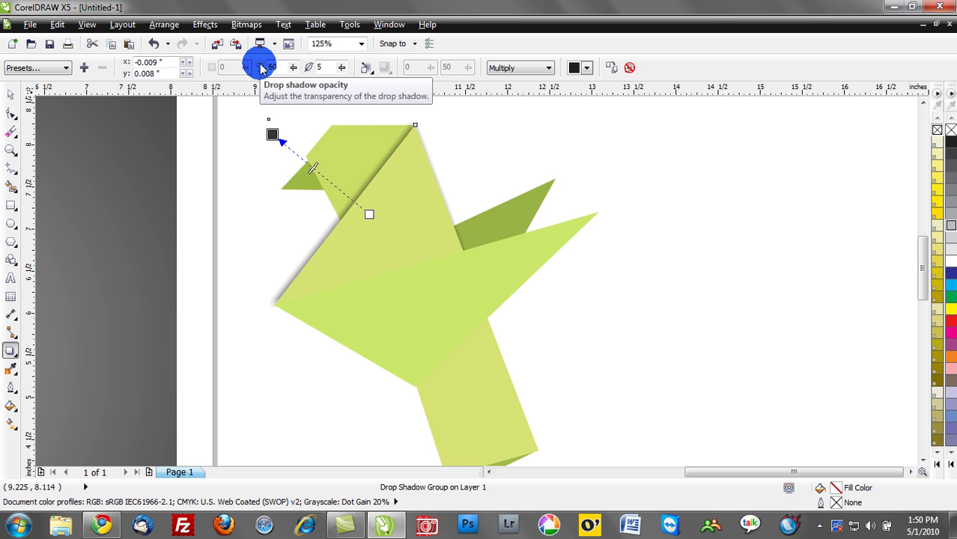
# Remove and restore the upper fold's shadow, then copy its settings onto the large front fold.
pyautogui.click(630, 69)
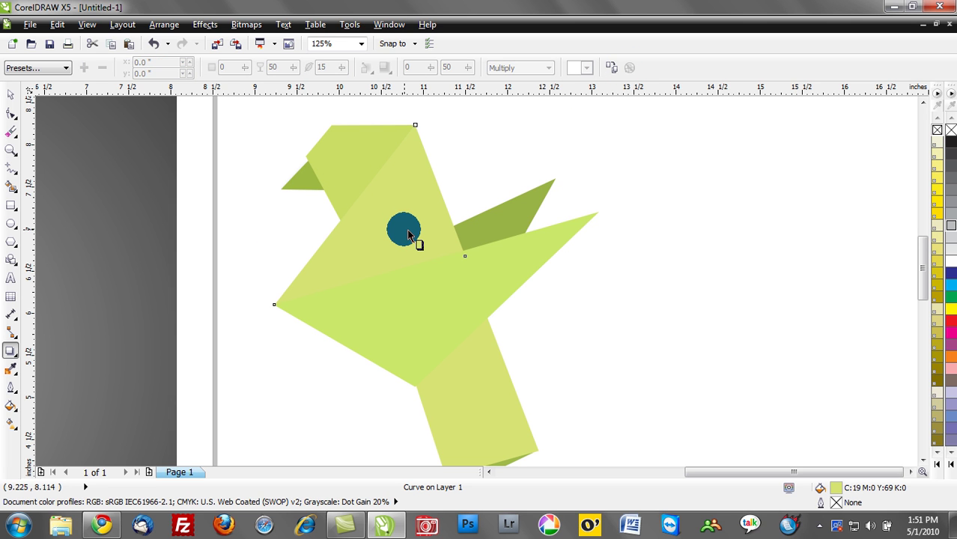
pyautogui.hotkey('ctrl', 'z')
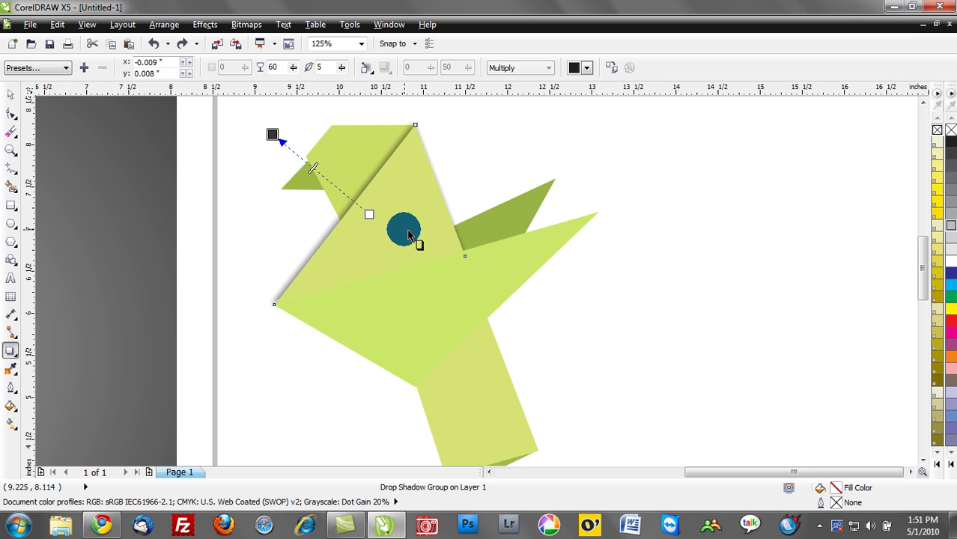
pyautogui.click(616, 72)
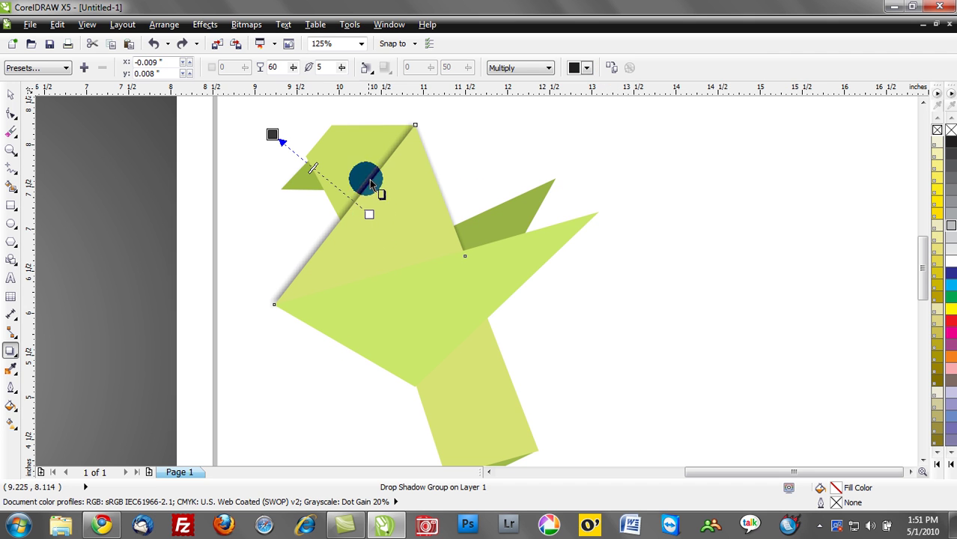
pyautogui.click(412, 299)
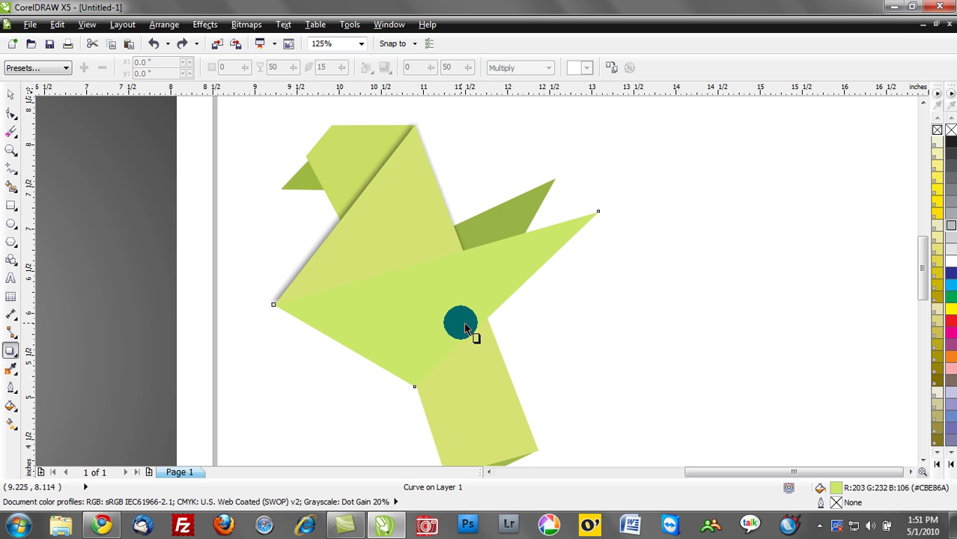
# Cast a drop shadow from the large front fold with feathering 5.
pyautogui.moveTo(465, 327)
pyautogui.mouseDown()
pyautogui.moveTo(498, 228)
pyautogui.moveTo(466, 323)
pyautogui.moveTo(475, 340)
pyautogui.mouseUp()
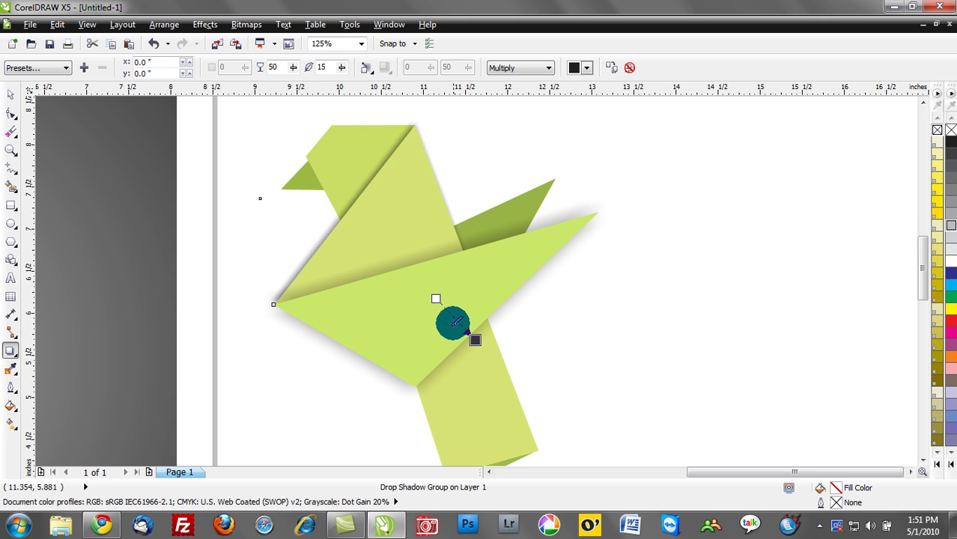
pyautogui.moveTo(453, 324)
pyautogui.mouseDown()
pyautogui.moveTo(444, 301)
pyautogui.moveTo(449, 317)
pyautogui.moveTo(487, 338)
pyautogui.moveTo(569, 317)
pyautogui.moveTo(617, 272)
pyautogui.moveTo(626, 286)
pyautogui.mouseUp()
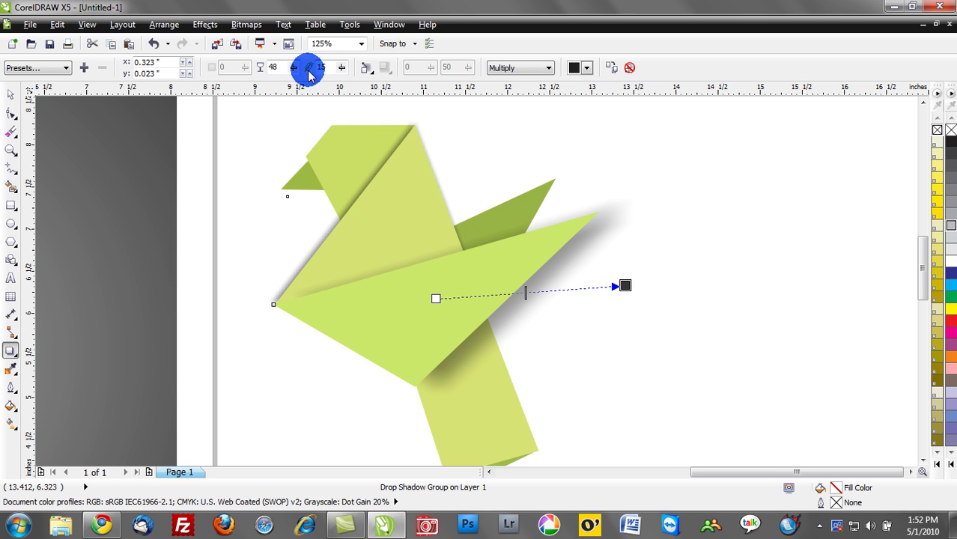
pyautogui.moveTo(326, 66); pyautogui.dragTo(310, 69)
pyautogui.write('5')
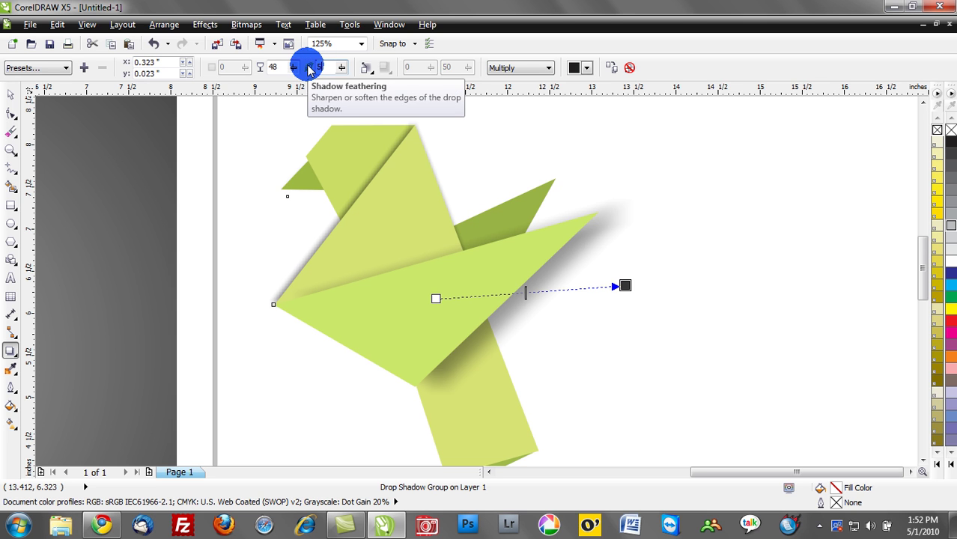
pyautogui.press('Return')
# Set the front fold shadow's opacity to 15, shorten its offset, and deselect the bird.
pyautogui.moveTo(289, 65); pyautogui.dragTo(233, 68)
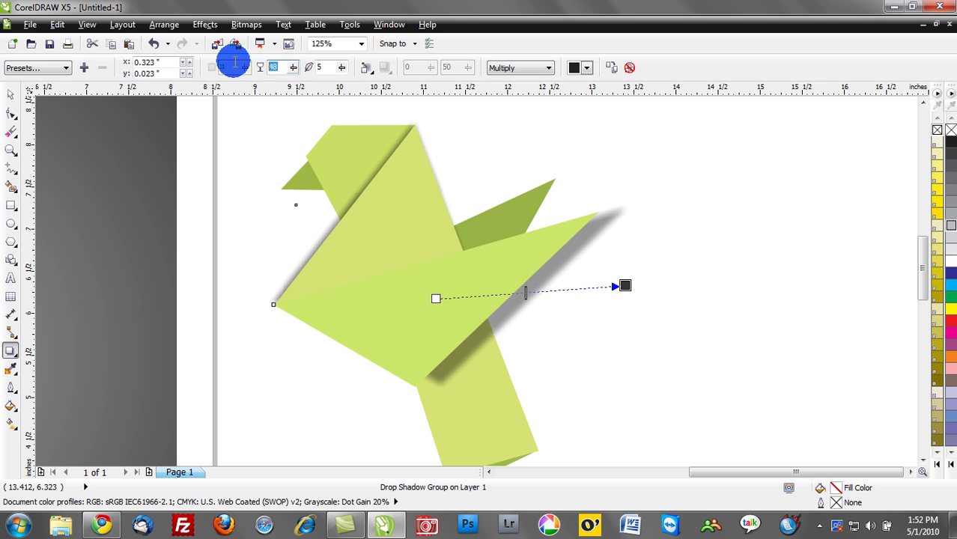
pyautogui.write('5')
pyautogui.press('Return')
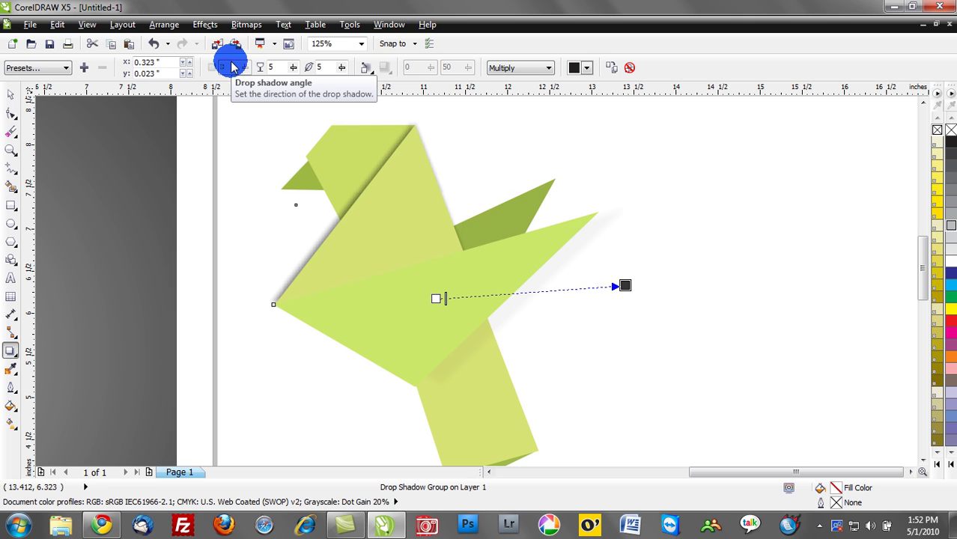
pyautogui.moveTo(278, 66); pyautogui.dragTo(236, 65)
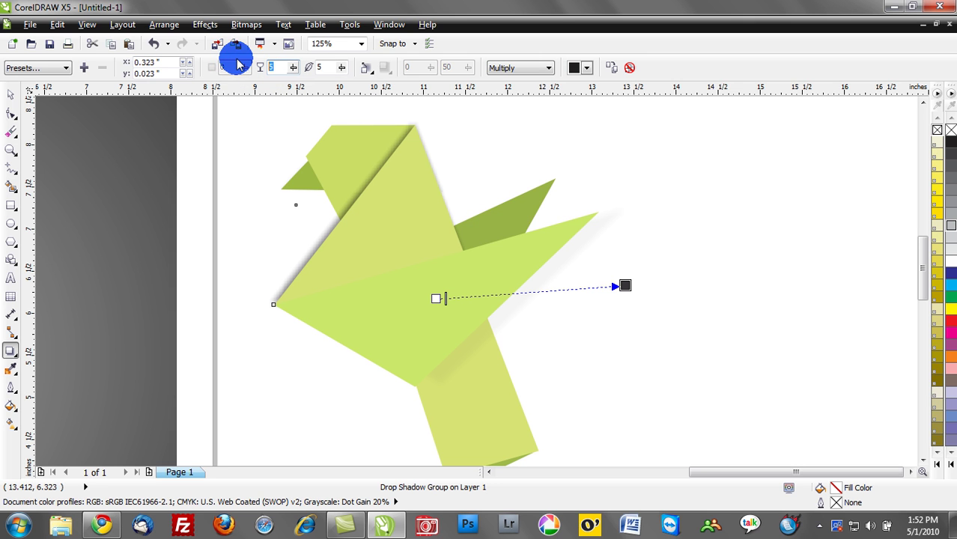
pyautogui.write('15')
pyautogui.press('Return')
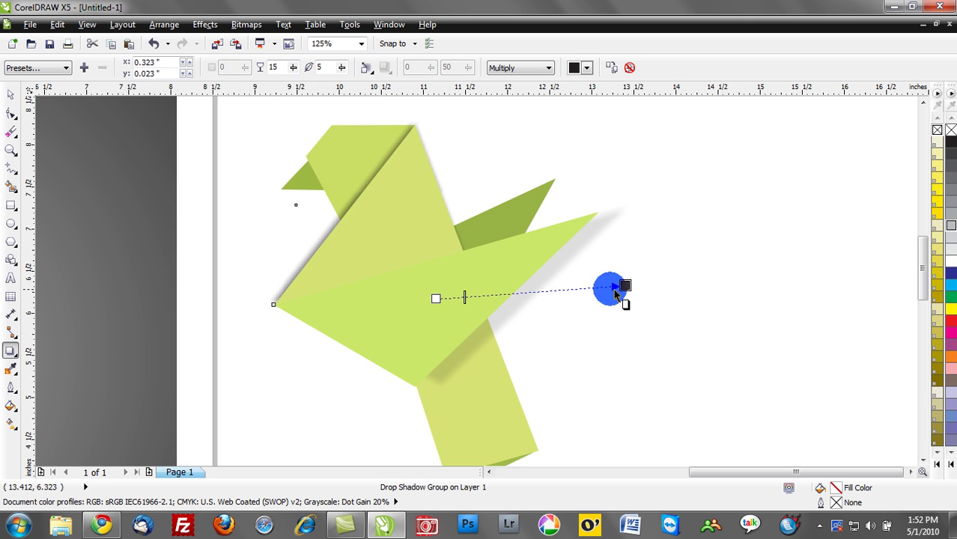
pyautogui.moveTo(626, 285); pyautogui.dragTo(605, 282)
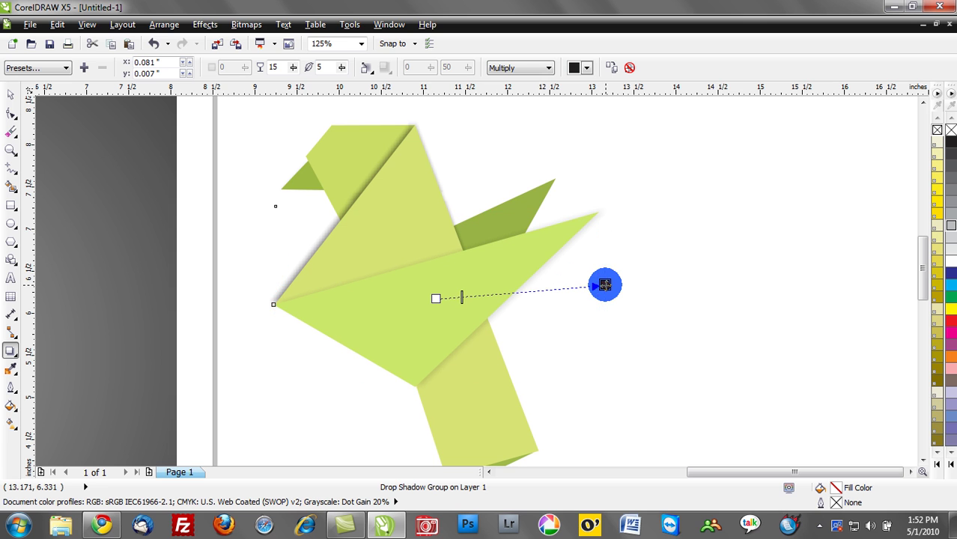
pyautogui.click(11, 96)
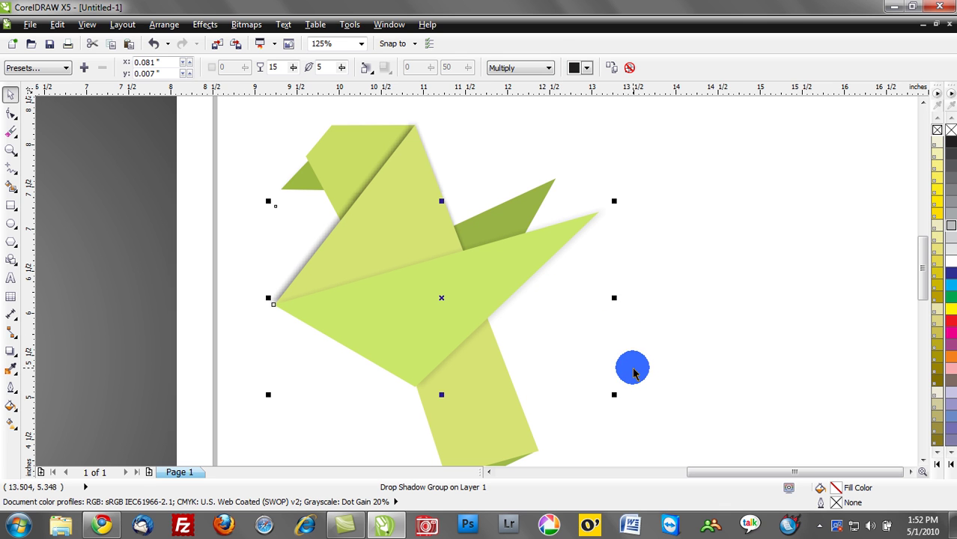
pyautogui.click(633, 368)
# Try flat and perspective shadows on the bird's head, undoing both, then deselect.
pyautogui.click(10, 351)
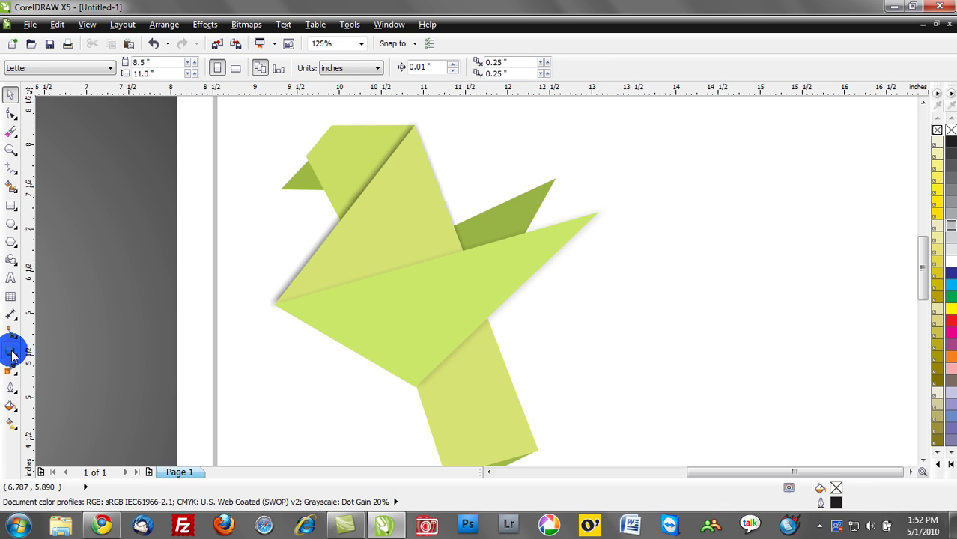
pyautogui.click(322, 175)
pyautogui.moveTo(320, 170); pyautogui.dragTo(363, 179)
pyautogui.hotkey('ctrl', 'z')
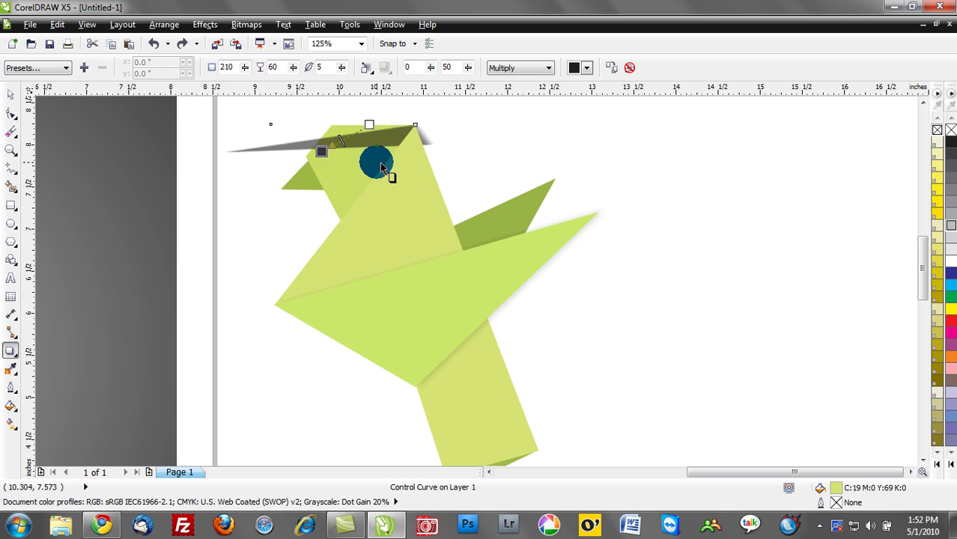
pyautogui.moveTo(358, 139); pyautogui.dragTo(385, 181)
pyautogui.hotkey('ctrl', 'z')
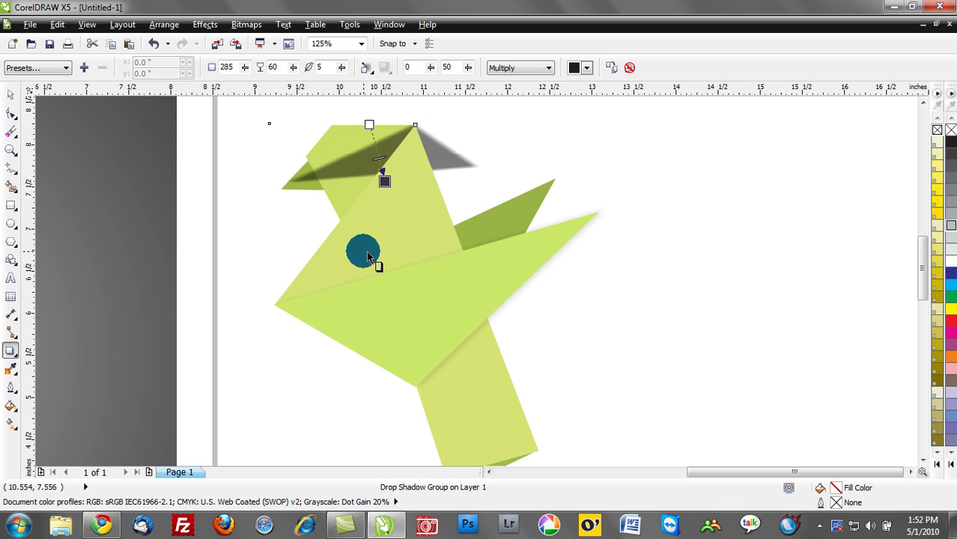
pyautogui.hotkey('ctrl', 'z')
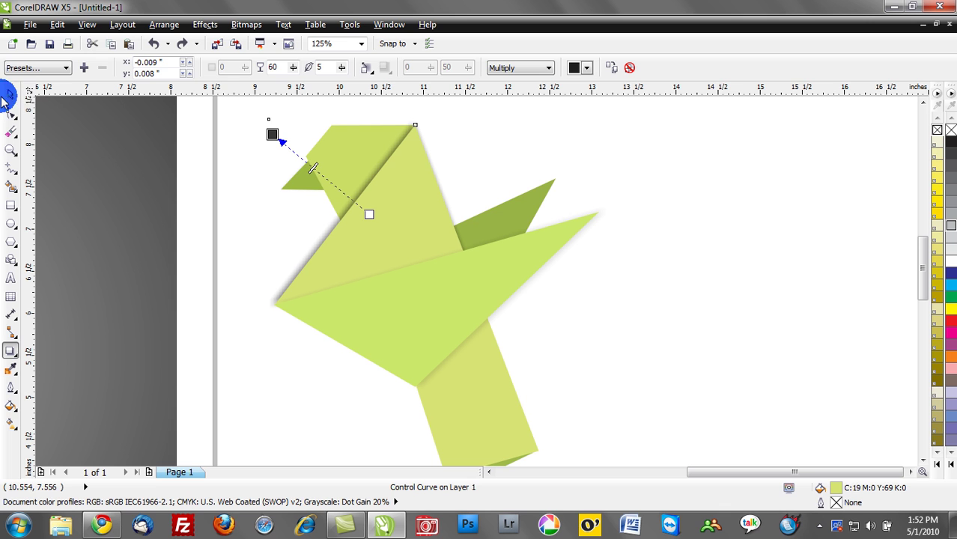
pyautogui.click(10, 94)
pyautogui.click(248, 189)
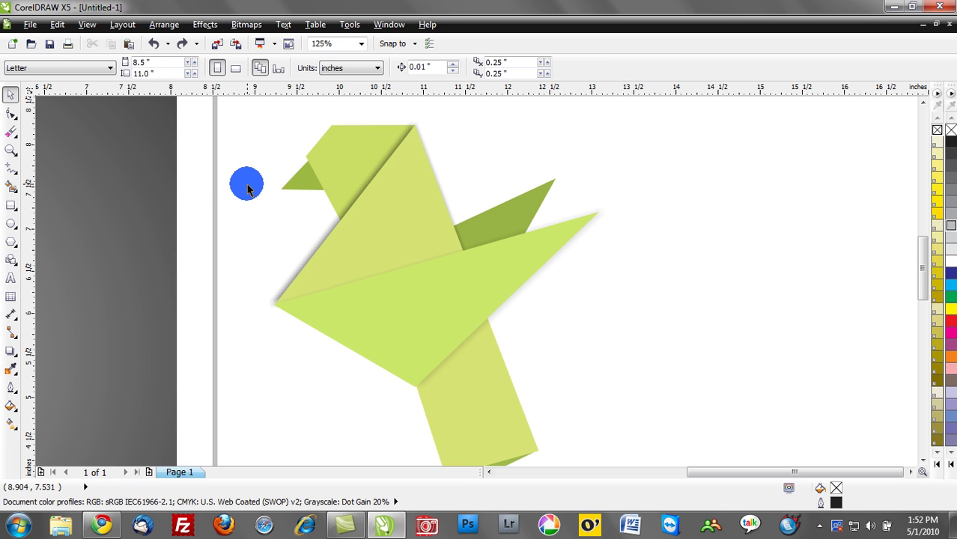
# Cast a drop shadow upward from the dark back wing at opacity 20.
pyautogui.click(10, 350)
pyautogui.click(503, 209)
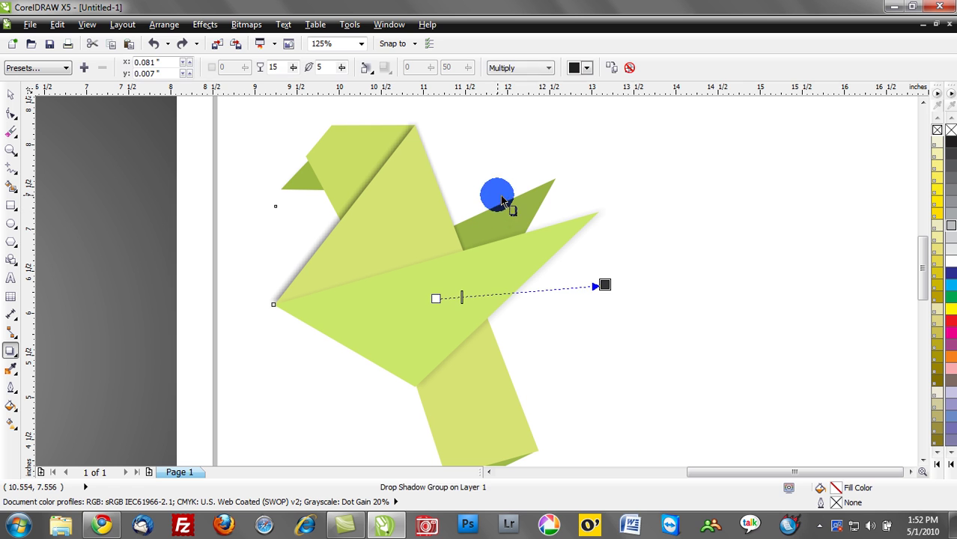
pyautogui.click(504, 202)
pyautogui.moveTo(501, 202); pyautogui.dragTo(514, 172)
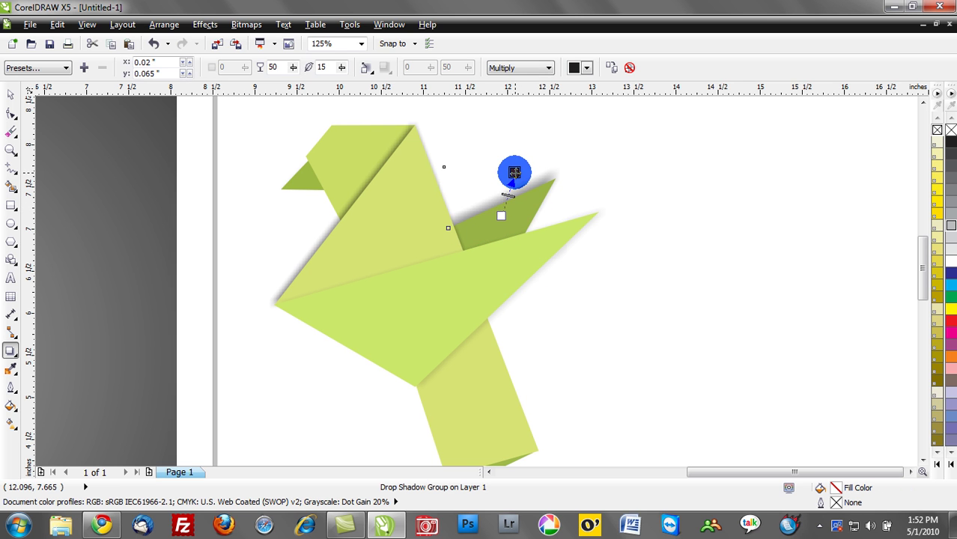
pyautogui.moveTo(303, 68); pyautogui.dragTo(257, 69)
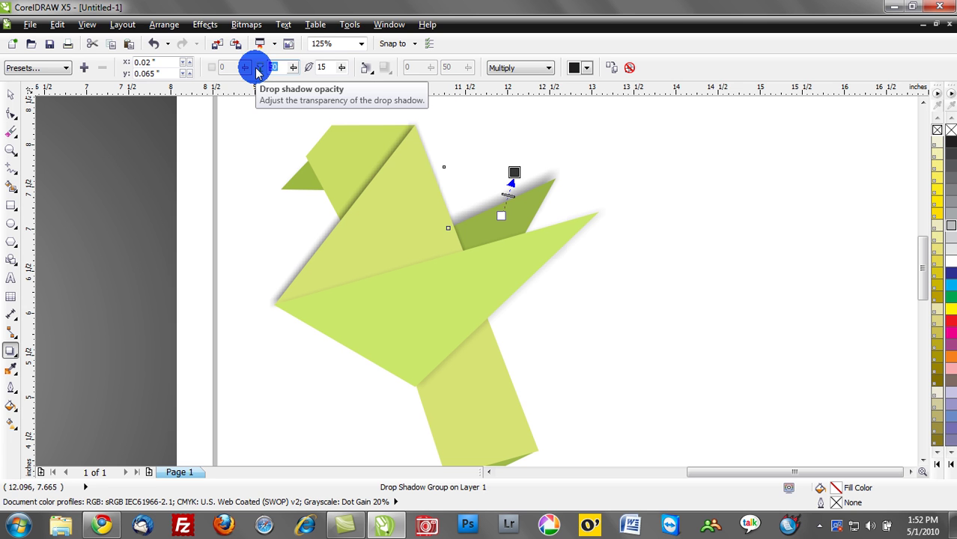
pyautogui.write('20')
pyautogui.press('Return')
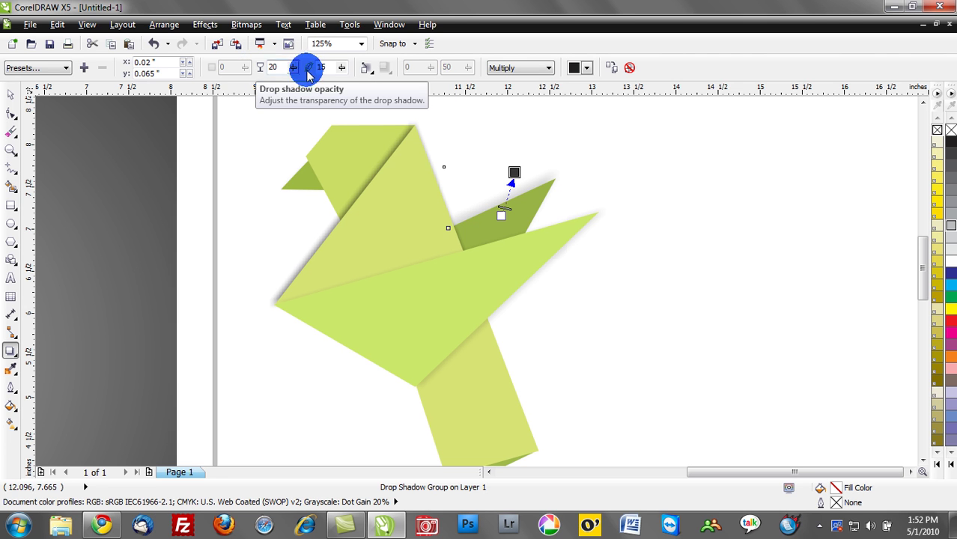
# Set the back wing shadow's feathering to 30, then to 5 for a crisper edge.
pyautogui.moveTo(324, 67)
pyautogui.mouseDown()
pyautogui.moveTo(314, 67)
pyautogui.moveTo(329, 67)
pyautogui.mouseUp()
pyautogui.write('30')
pyautogui.press('Return')
pyautogui.write('5')
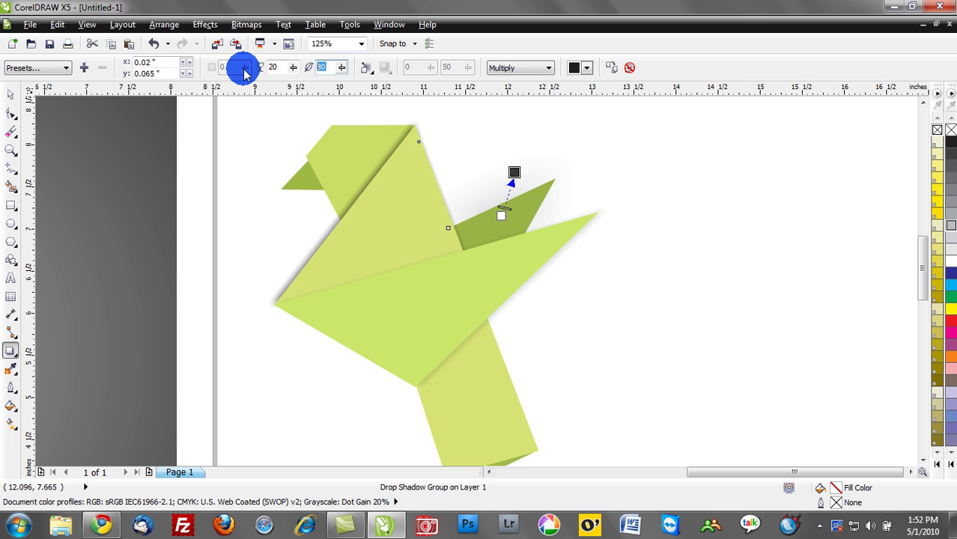
pyautogui.press('Return')
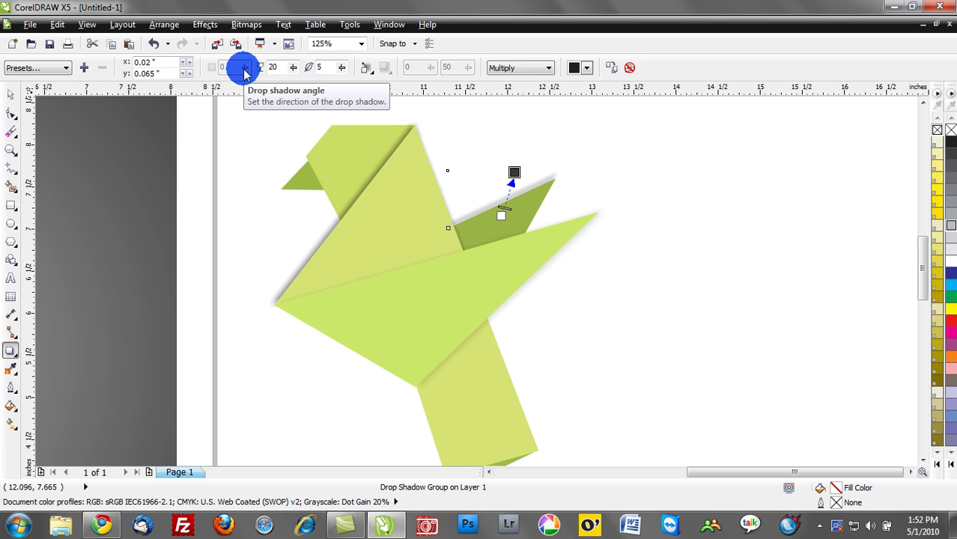
pyautogui.click(10, 94)
# Frame the selected bird with a 90% black rectangle and zoom in on them.
pyautogui.click(226, 204)
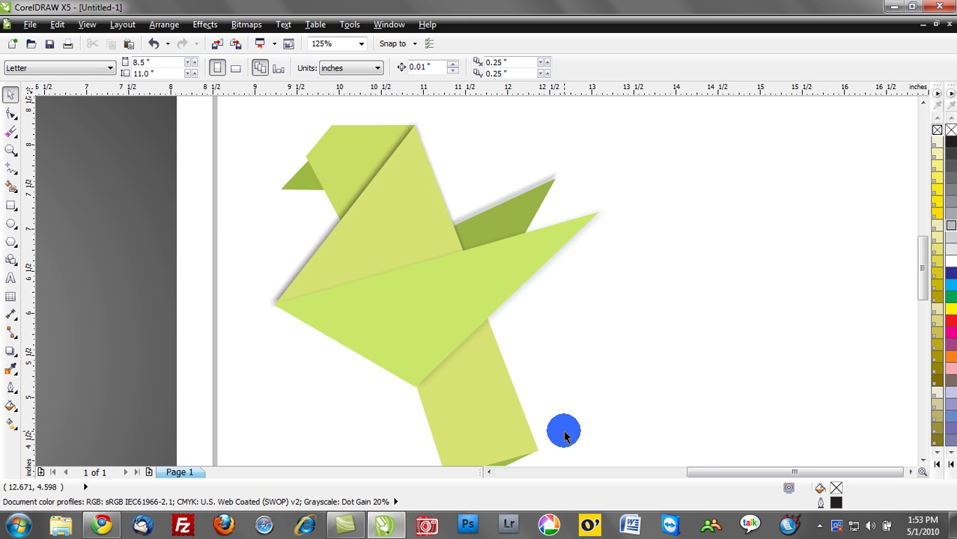
pyautogui.scroll(-2, 563, 435)
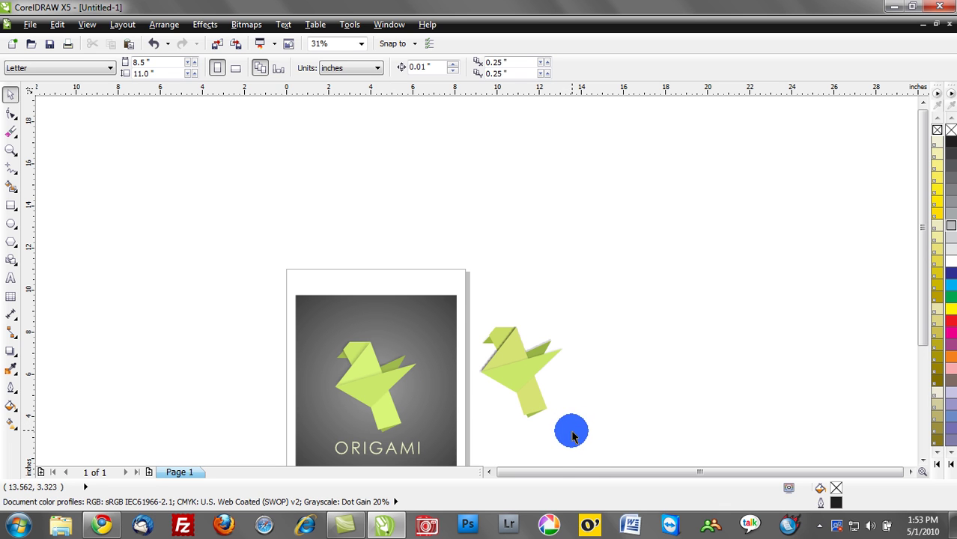
pyautogui.moveTo(606, 442); pyautogui.dragTo(459, 302)
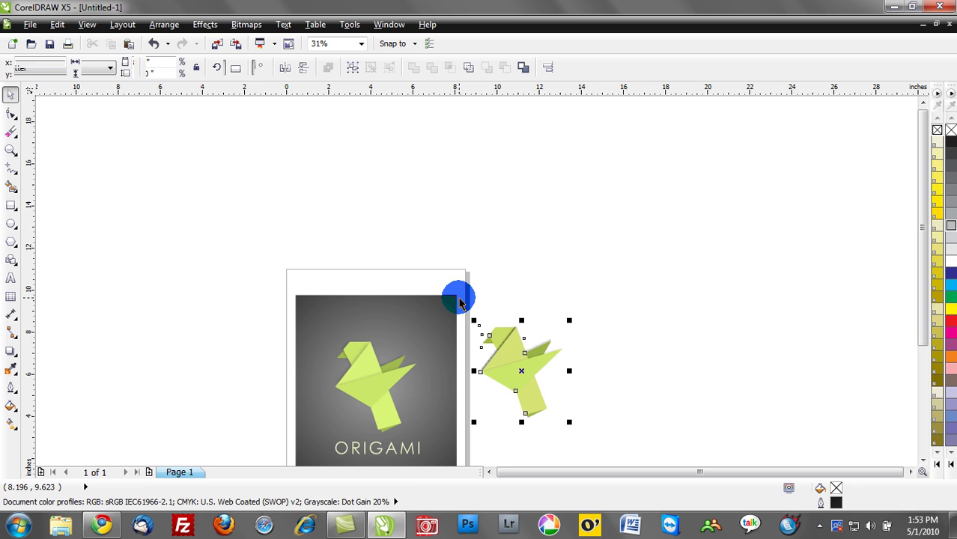
pyautogui.scroll(2, 527, 404)
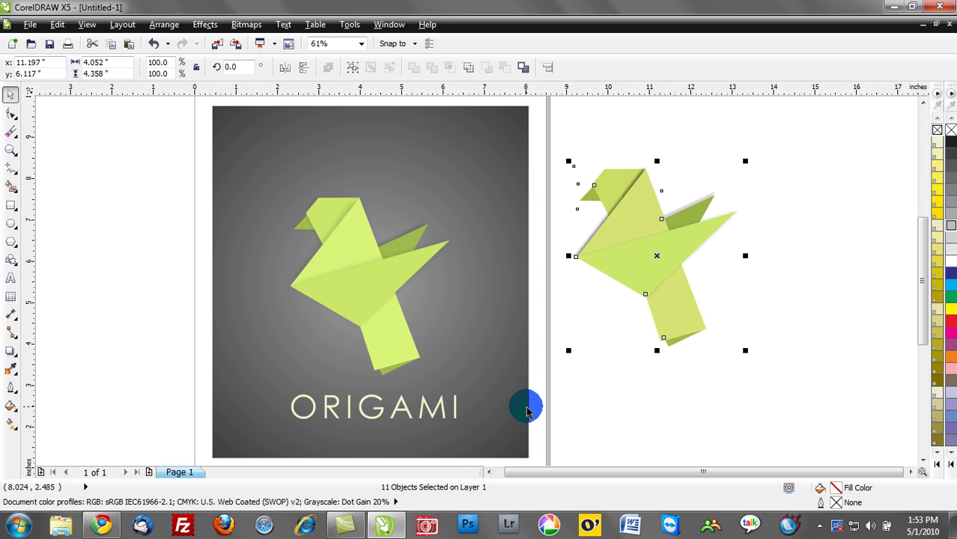
pyautogui.doubleClick(12, 207)
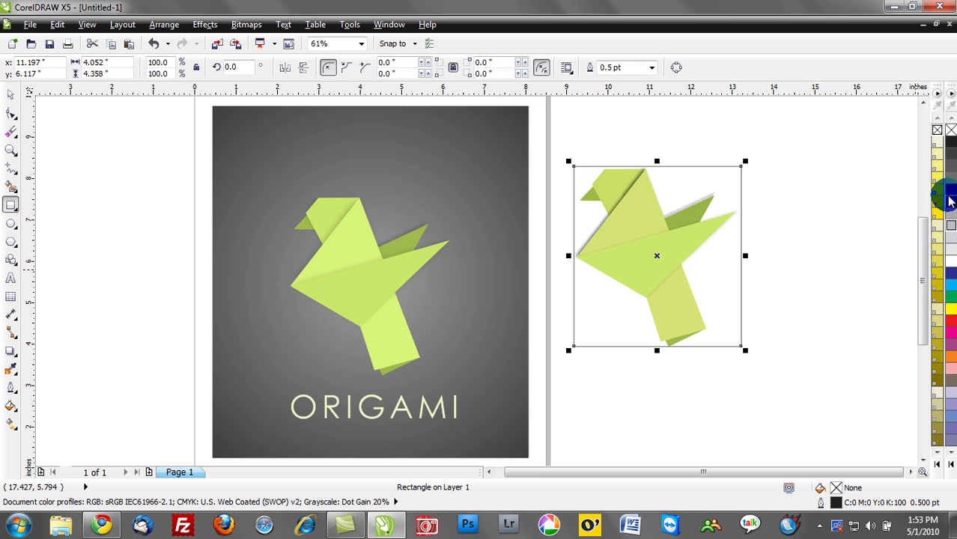
pyautogui.click(952, 157)
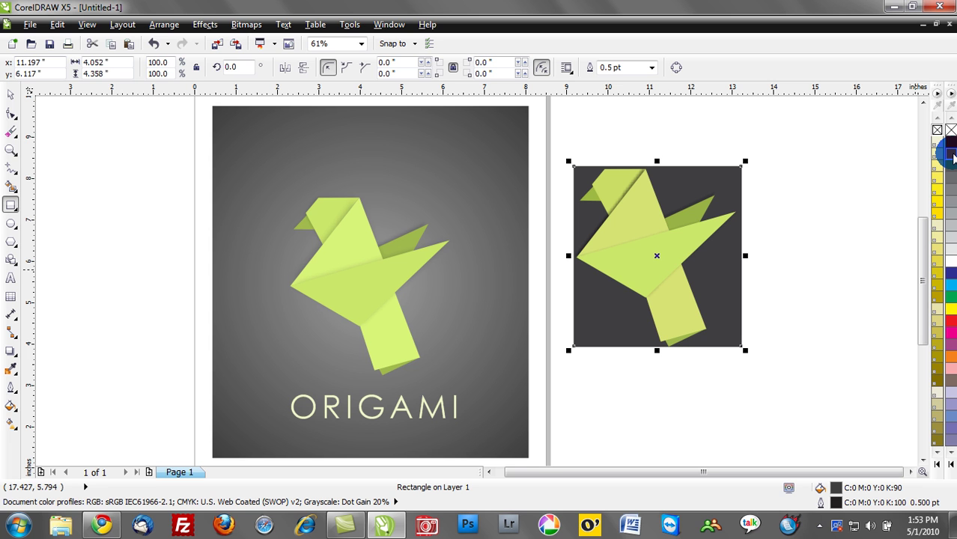
pyautogui.click(10, 149)
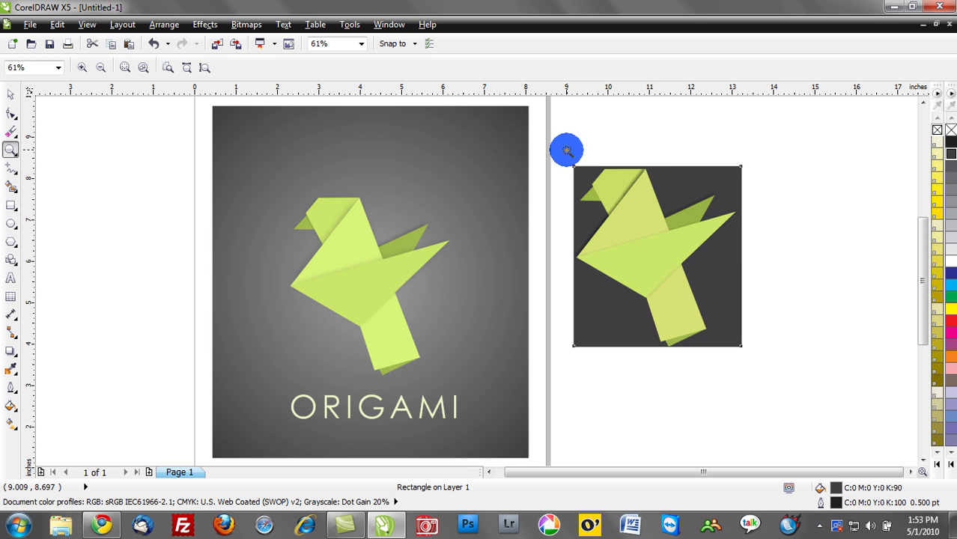
pyautogui.moveTo(567, 151); pyautogui.dragTo(751, 357)
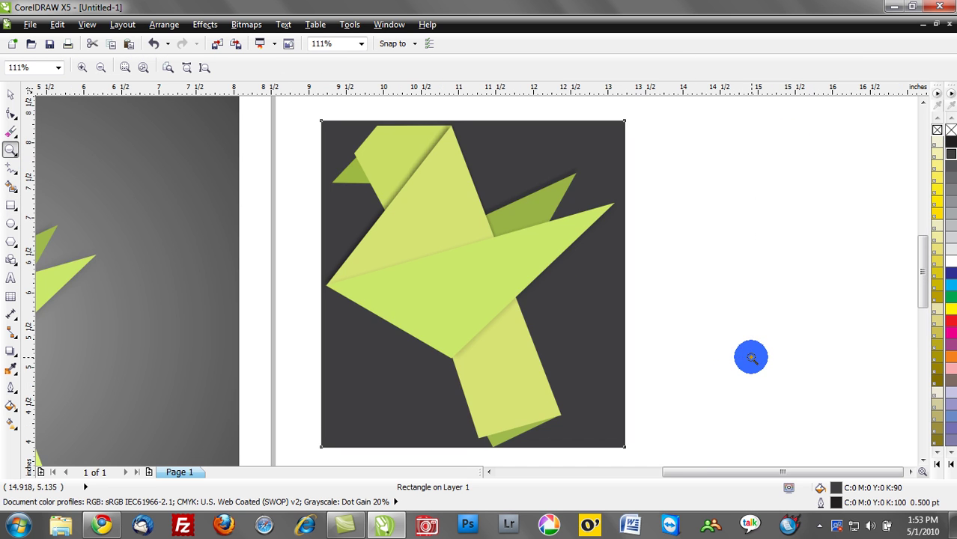